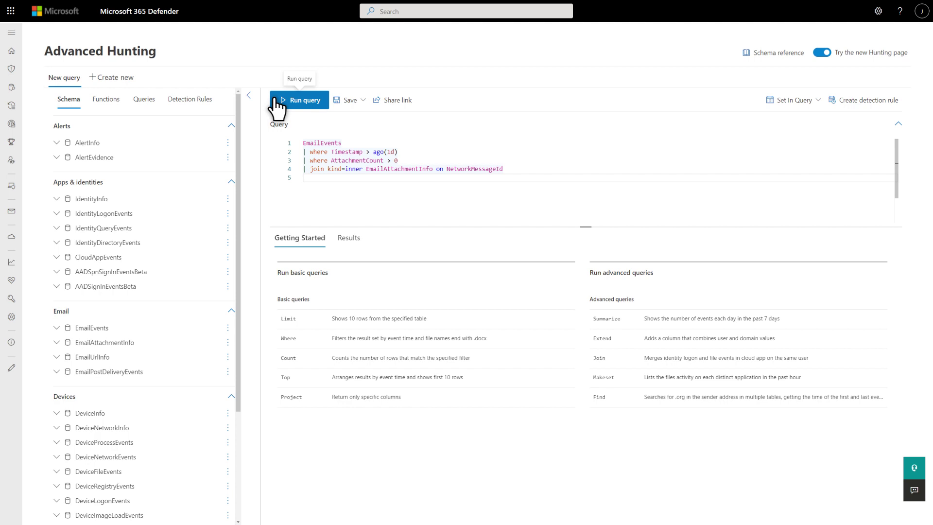
# Step: Run the EmailEvents–EmailAttachmentInfo join query, returning 158 results
pyautogui.click(277, 107)
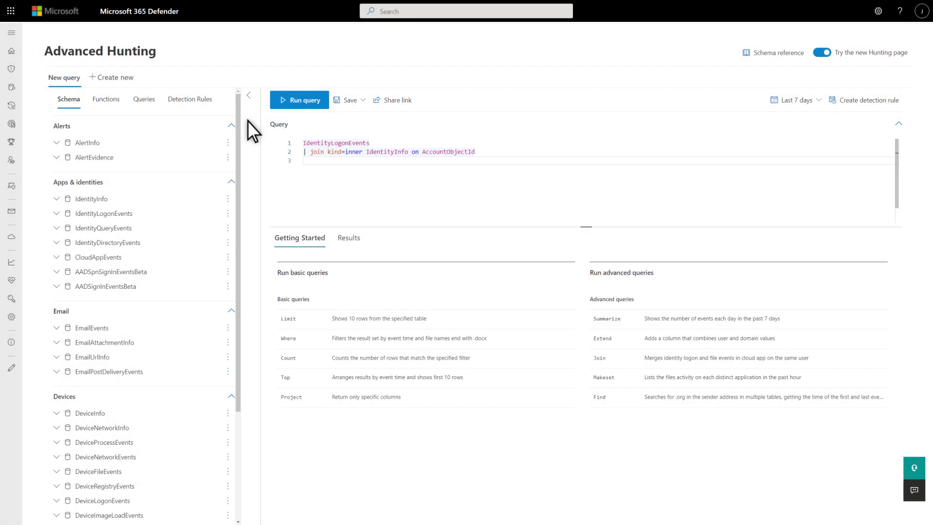
# Step: Run the IdentityLogonEvents–IdentityInfo join on AccountObjectId, returning 10,000 logon records
pyautogui.click(287, 113)
pyautogui.write('| count')
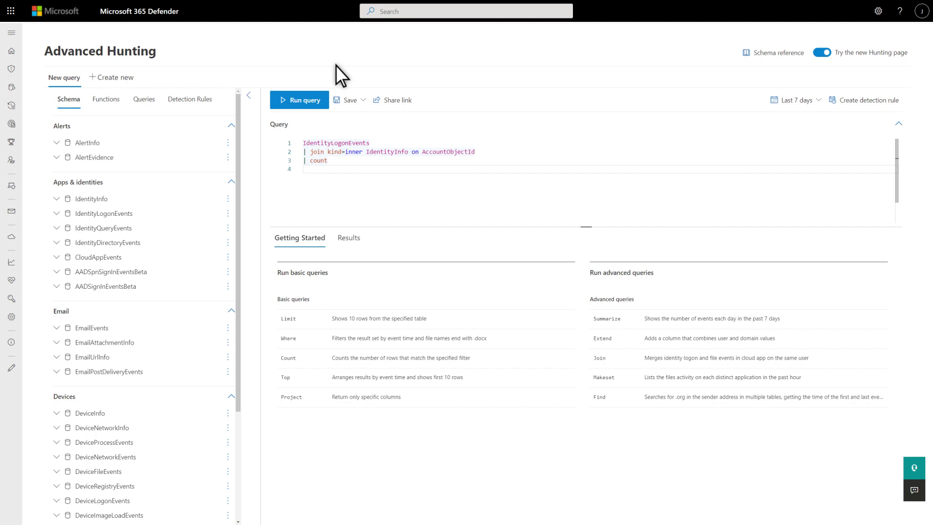
# Step: Run the logon join with the count line, getting a total of 438076 rows
pyautogui.click(281, 101)
pyautogui.write('| where Timestamp > ago(1h)')
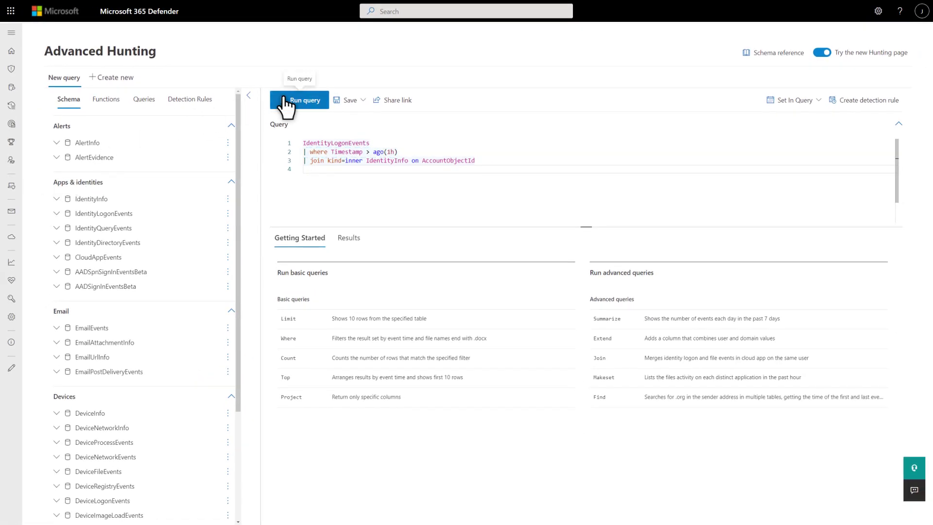
# Step: Run the logon join filtered to Timestamp > ago(1h), listing 1438 records
pyautogui.click(284, 102)
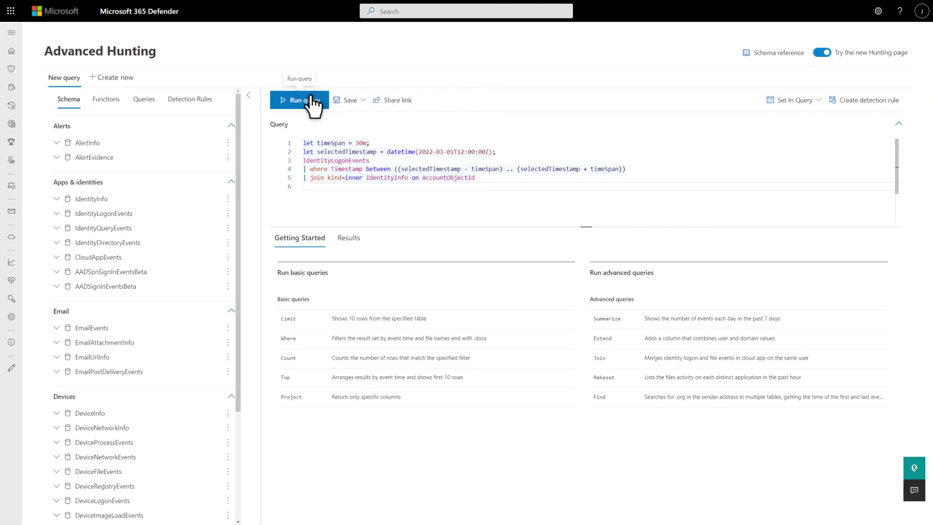
pyautogui.click(310, 101)
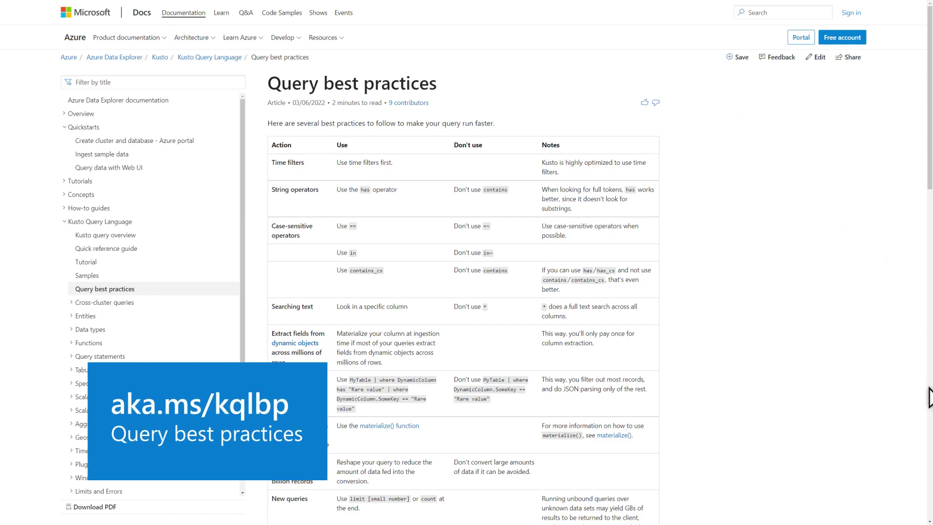
# Step: Page down through the Query best practices table to the Recommended content section
pyautogui.click(929, 390)
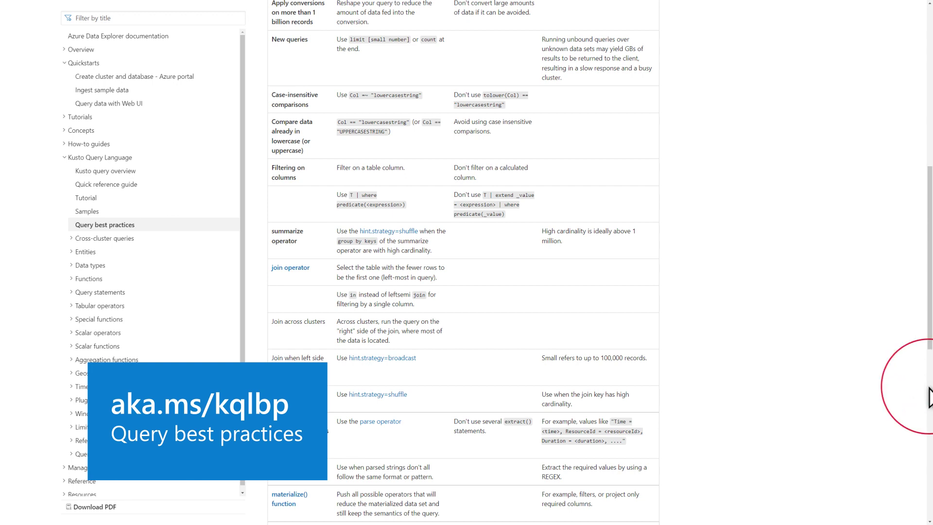
pyautogui.click(929, 398)
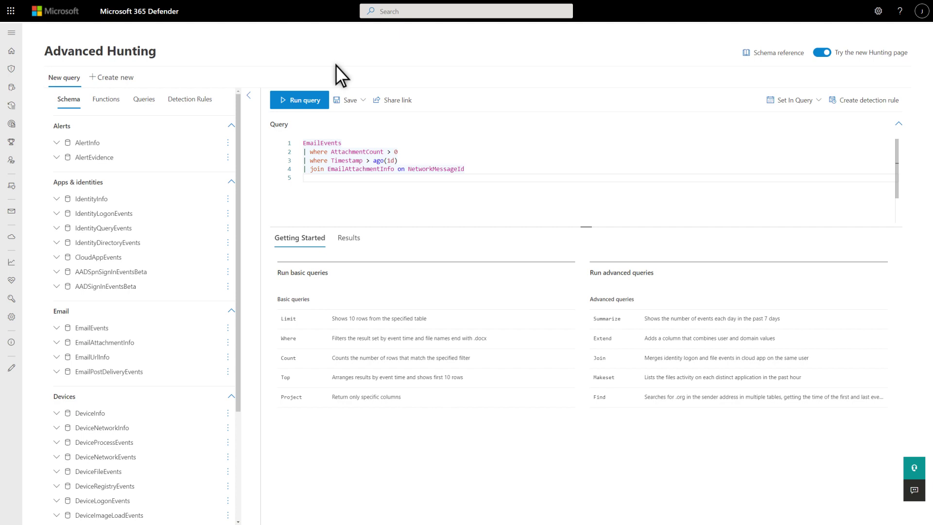
# Step: Run the EmailEvents query with AttachmentCount and Timestamp filters joined to EmailAttachmentInfo, listing 158 results
pyautogui.click(279, 104)
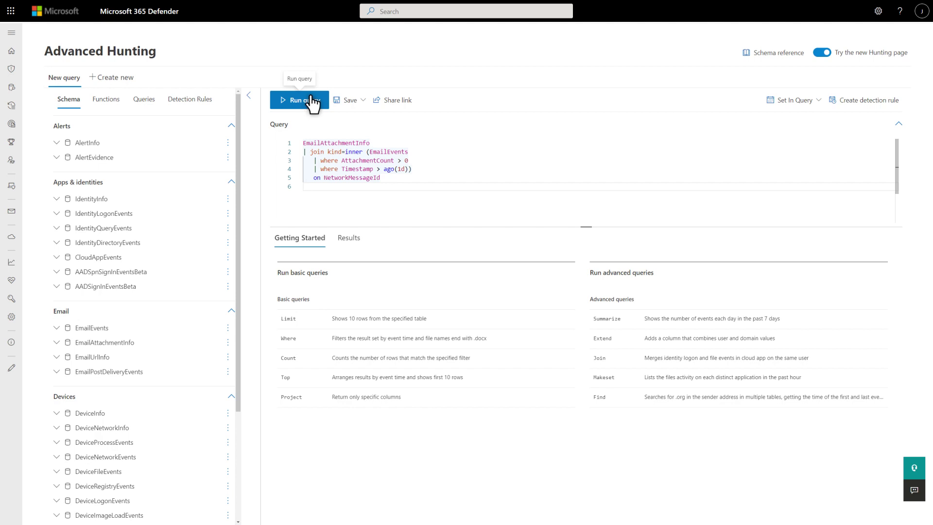
# Step: Run the EmailAttachmentInfo inner join over filtered EmailEvents on NetworkMessageId, returning 158 items
pyautogui.click(310, 99)
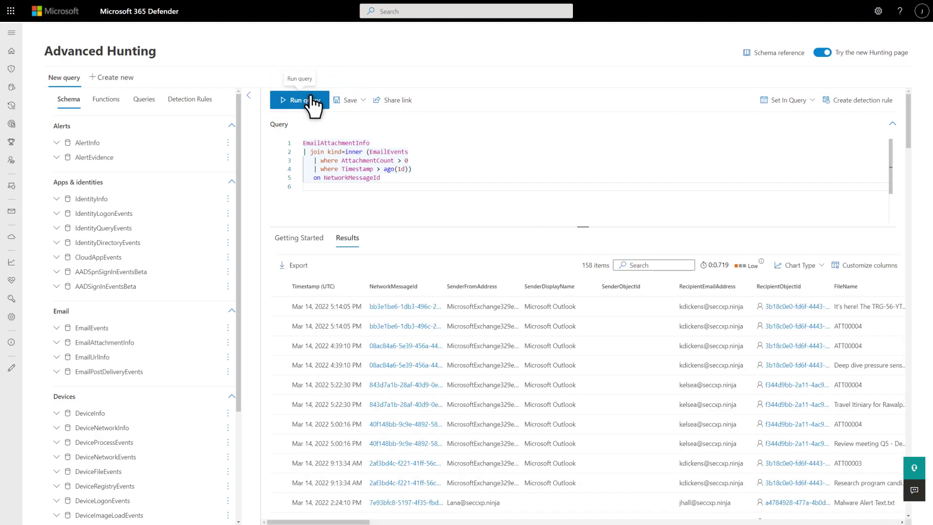